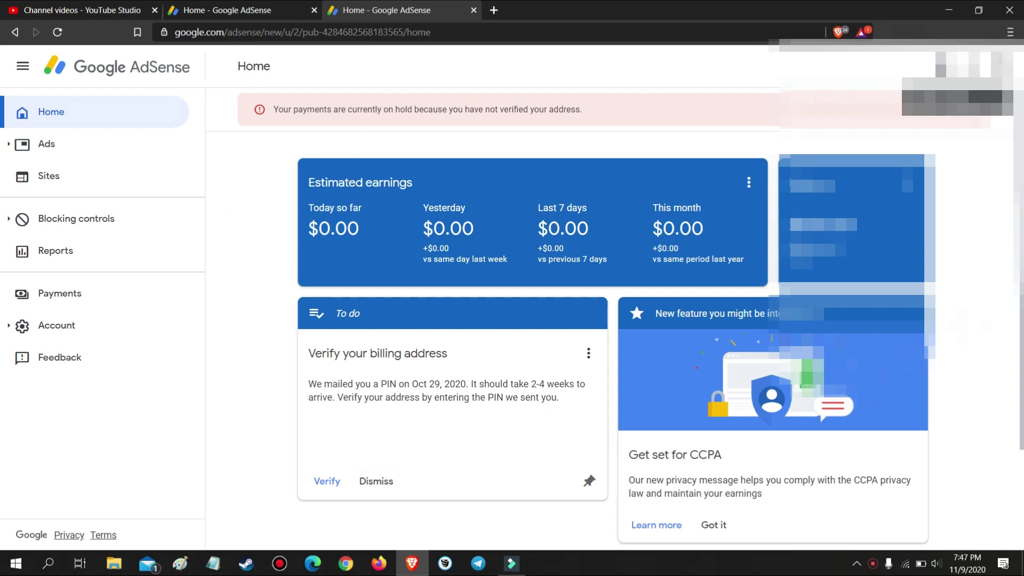
- Show the Enter your PIN form, then open Account information from the second Home tab
left_click(1001, 66)
left_click(1002, 66)
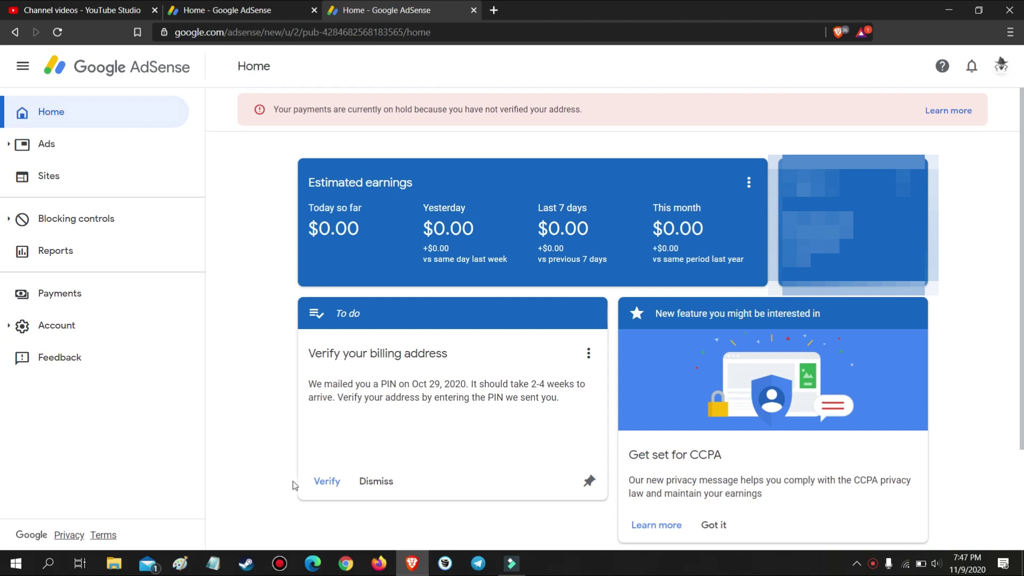
left_click(324, 482)
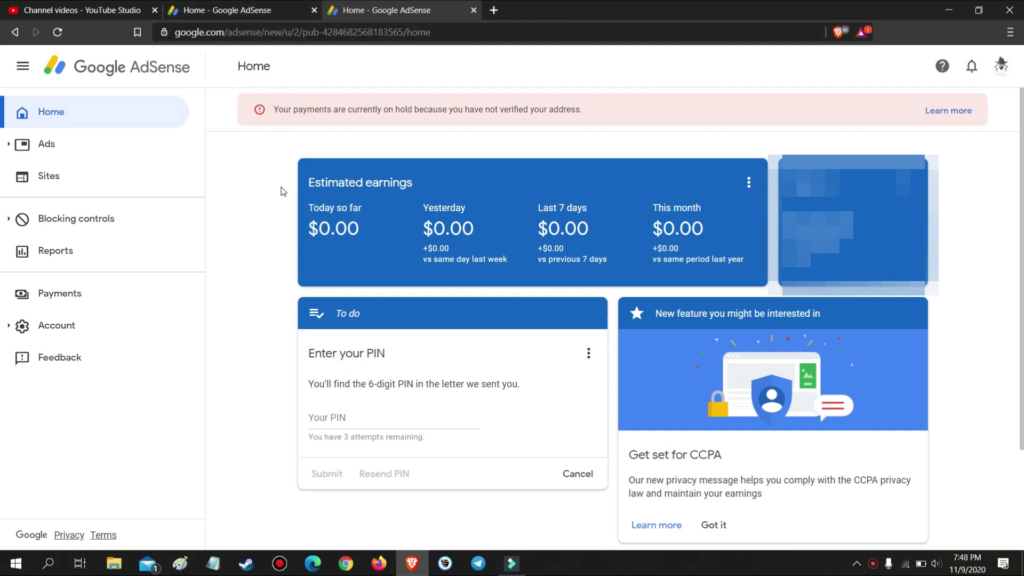
left_click(258, 8)
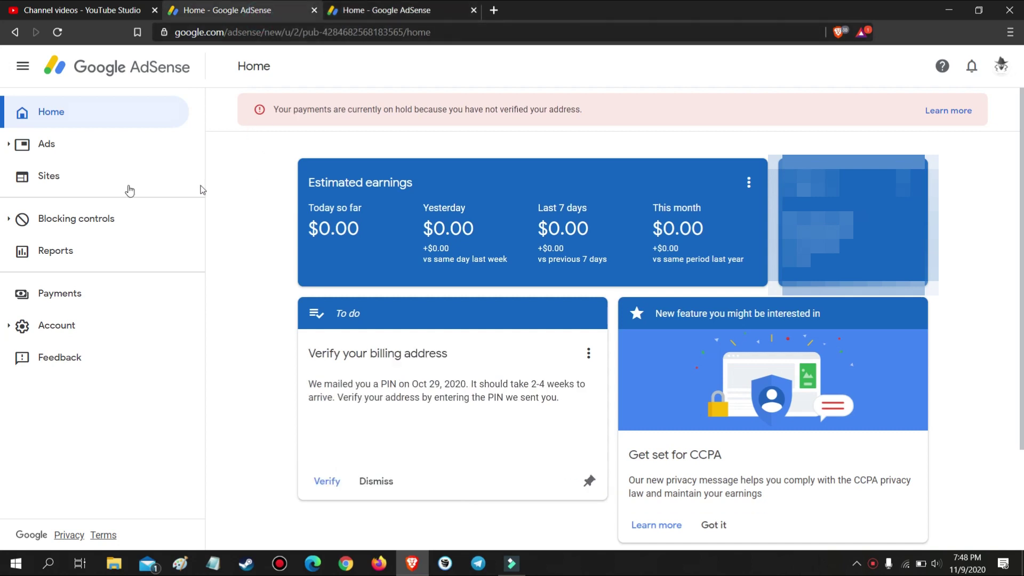
left_click(63, 329)
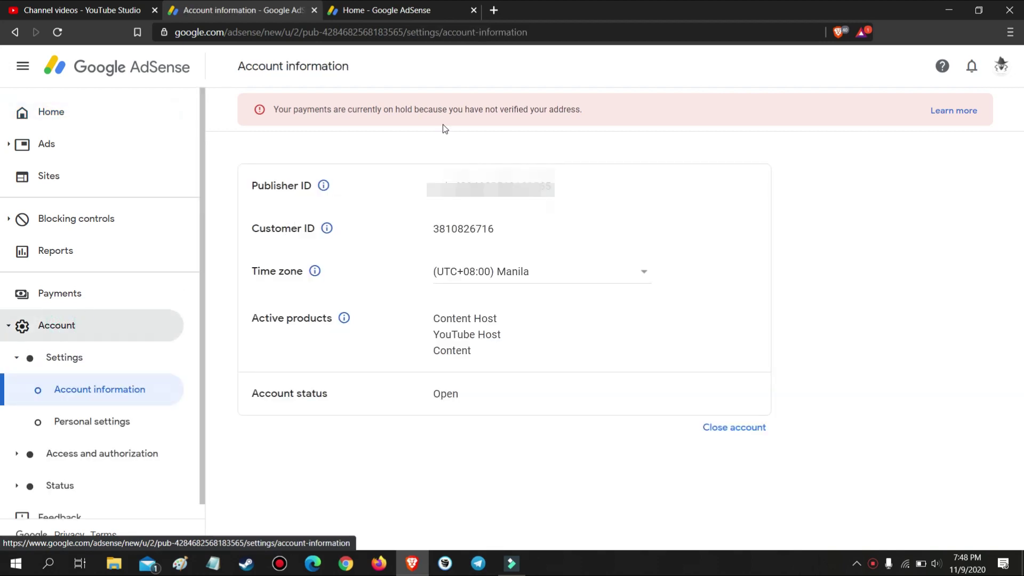
- Copy the Publisher ID from the Account information page
left_click_drag(432, 184, 595, 184)
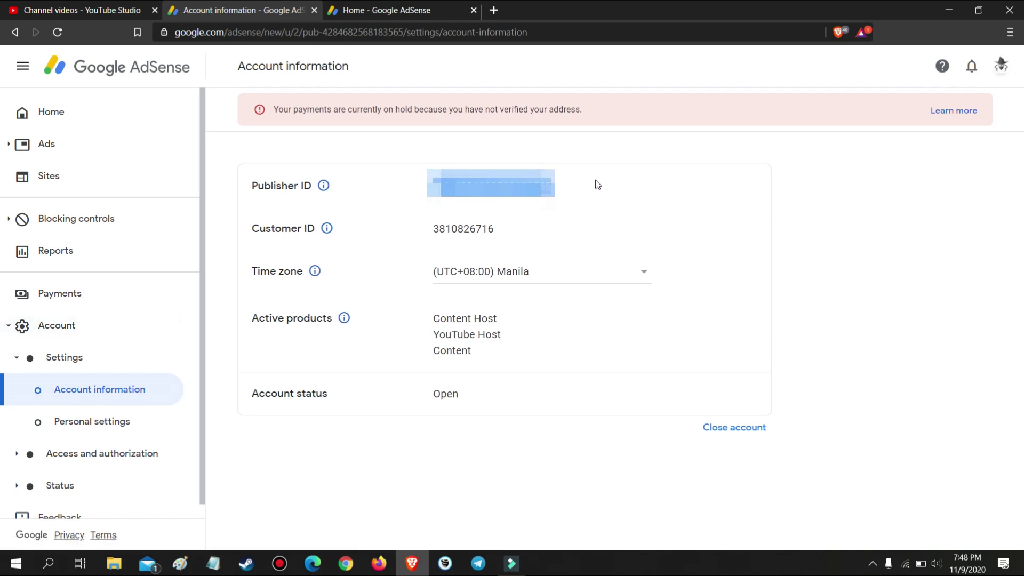
right_click(541, 182)
left_click(556, 194)
- Paste the Publisher ID into a new Notepad note and return to AdSense Home
left_click(213, 564)
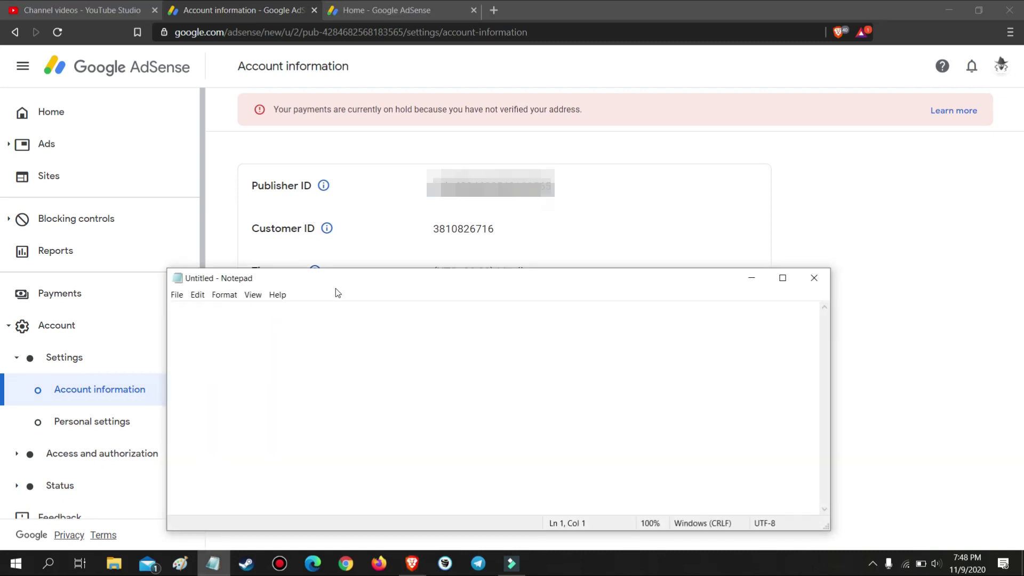
key("ctrl+v")
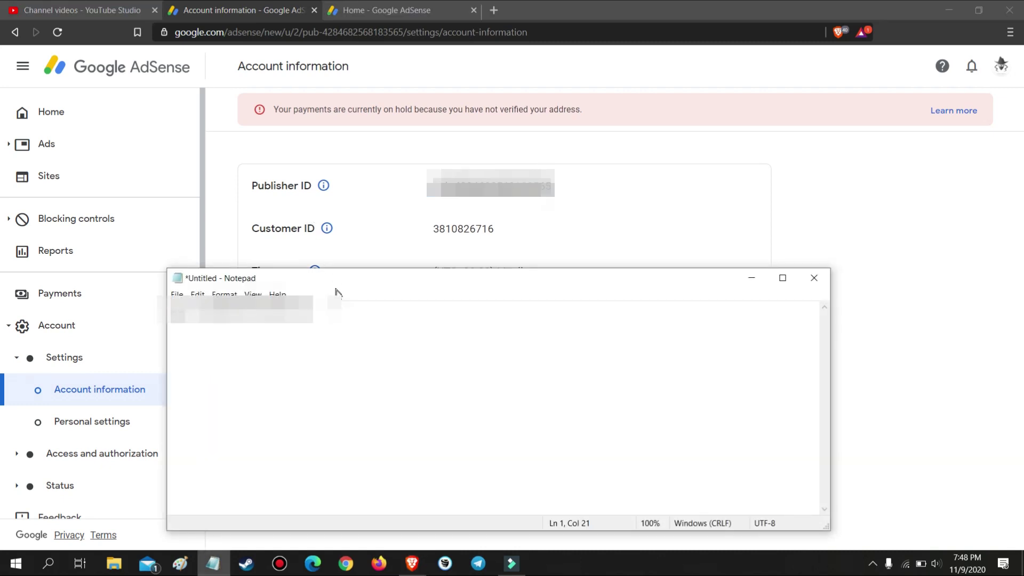
triple_click(373, 310)
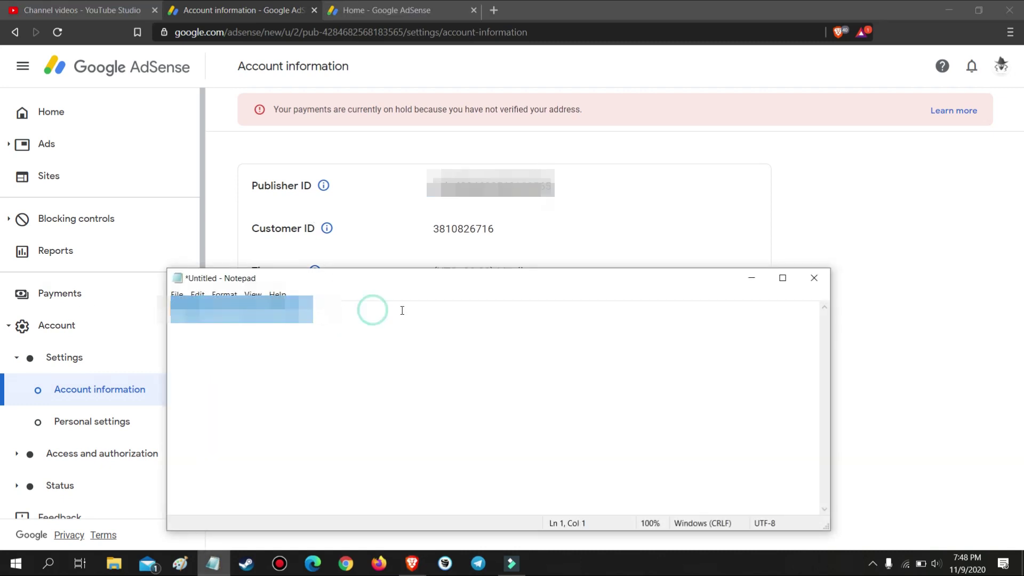
left_click(760, 277)
left_click(368, 11)
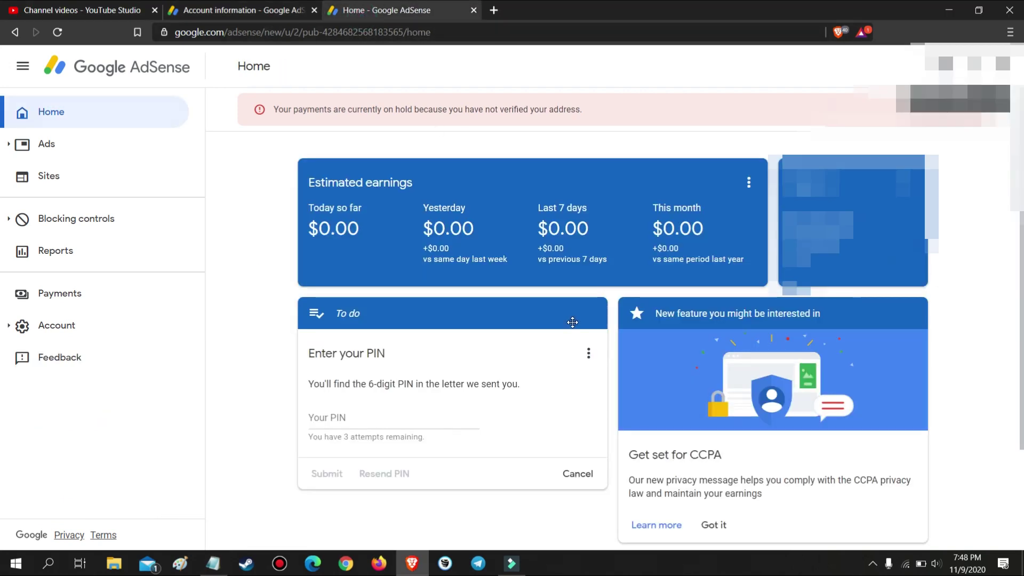
- Open the 'Address verification (PIN) overview' article from the PIN card's Help option
left_click(588, 354)
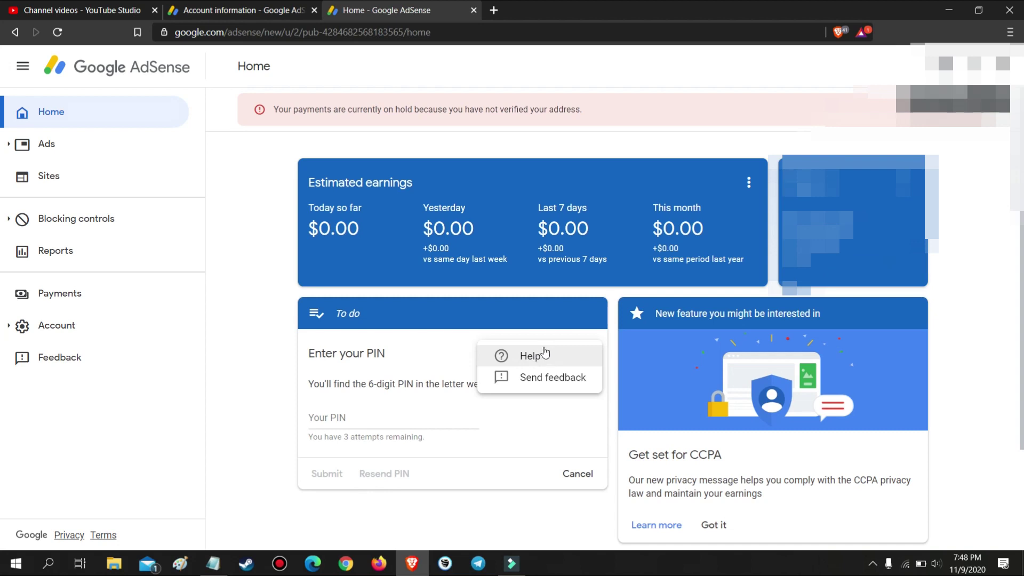
left_click(440, 347)
left_click(589, 356)
left_click(521, 356)
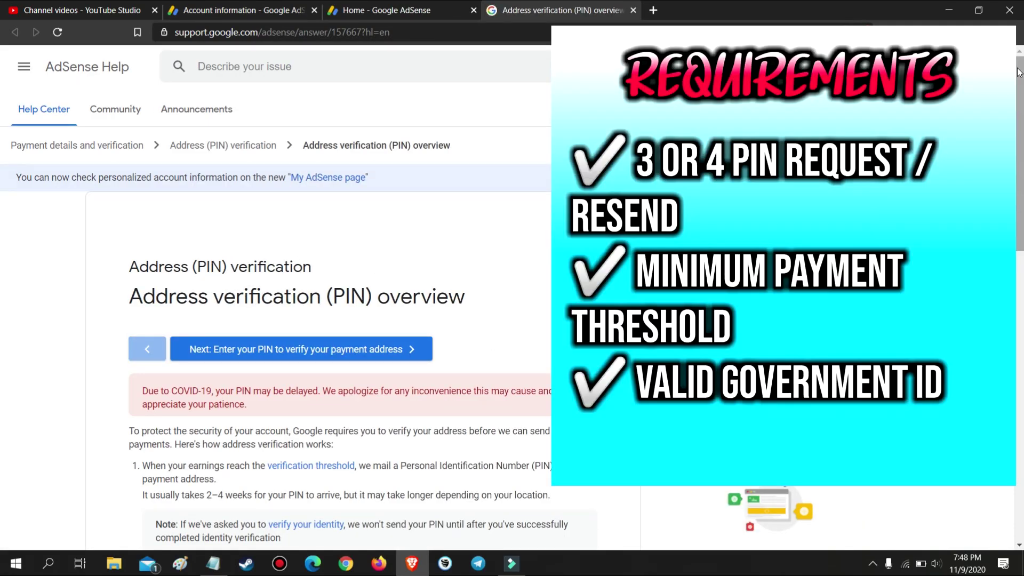
left_click(774, 320)
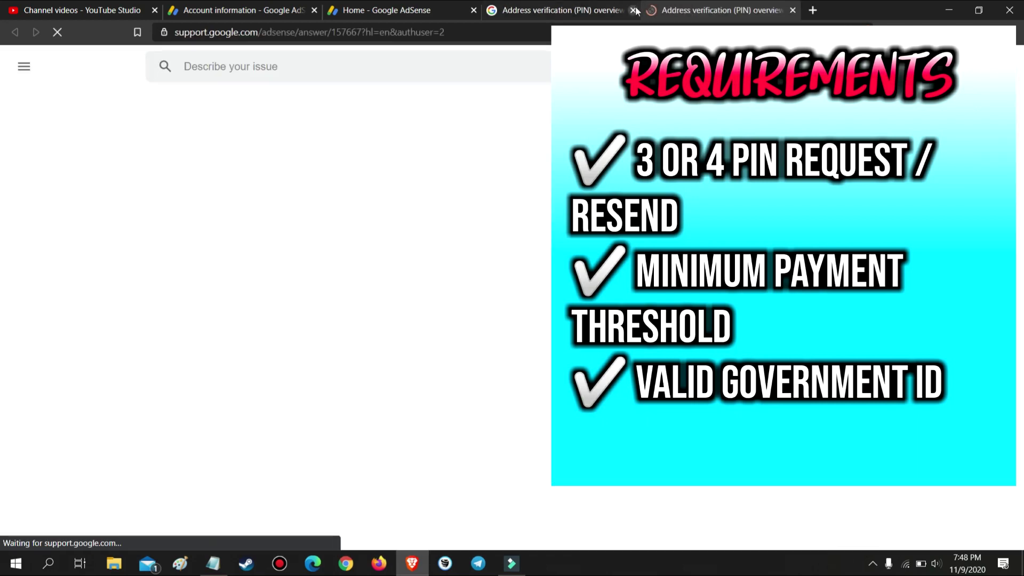
- Scroll through the Address verification (PIN) overview article
left_click(633, 10)
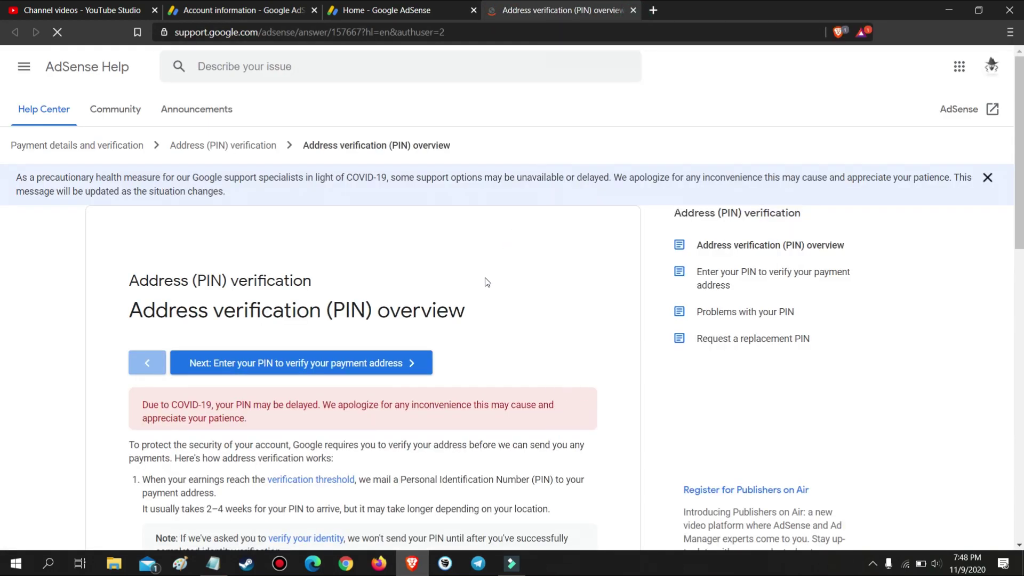
scroll(523, 261, "down", 5)
scroll(563, 227, "down", 6)
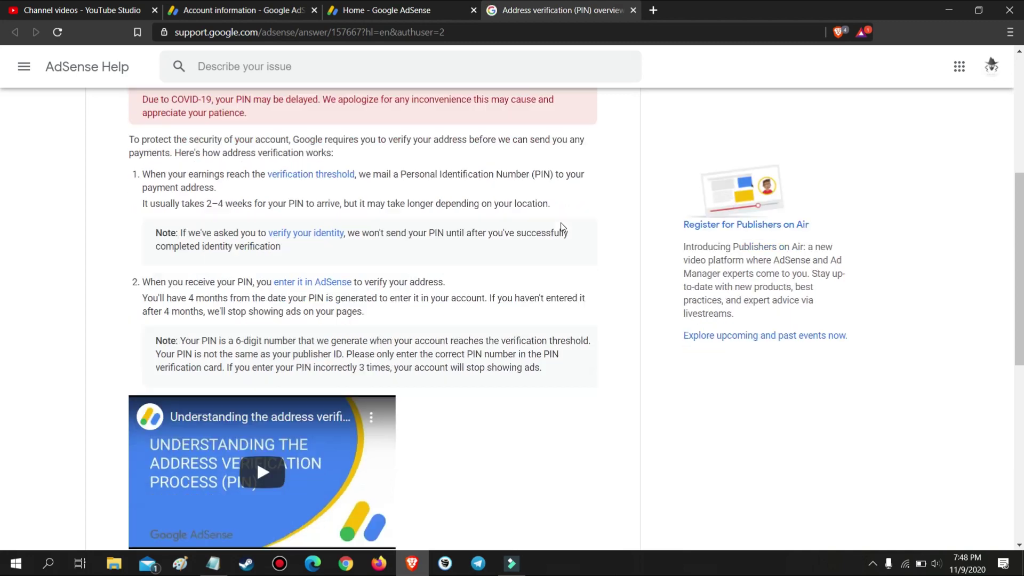
scroll(563, 227, "up", 10)
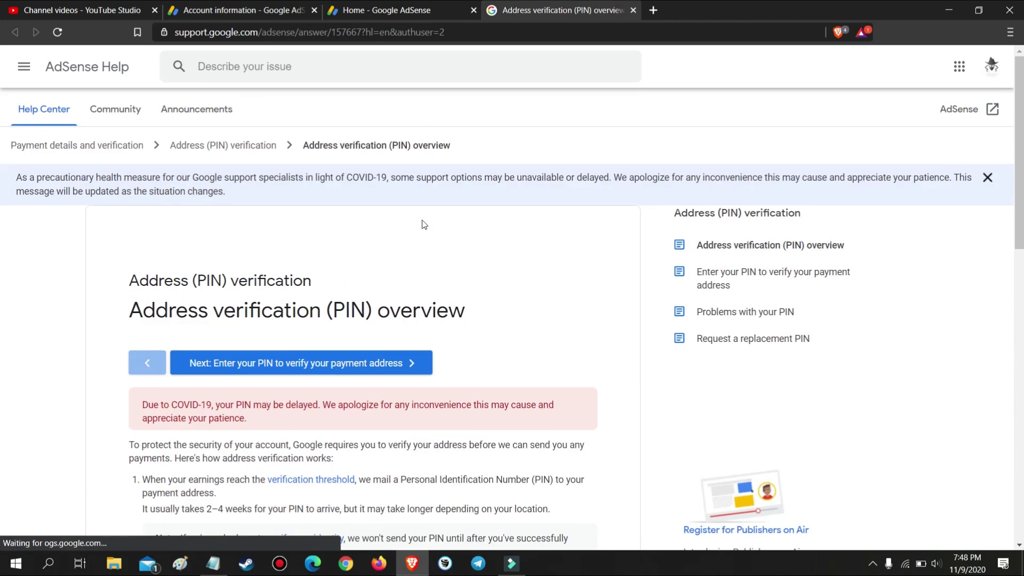
scroll(195, 246, "down", 1)
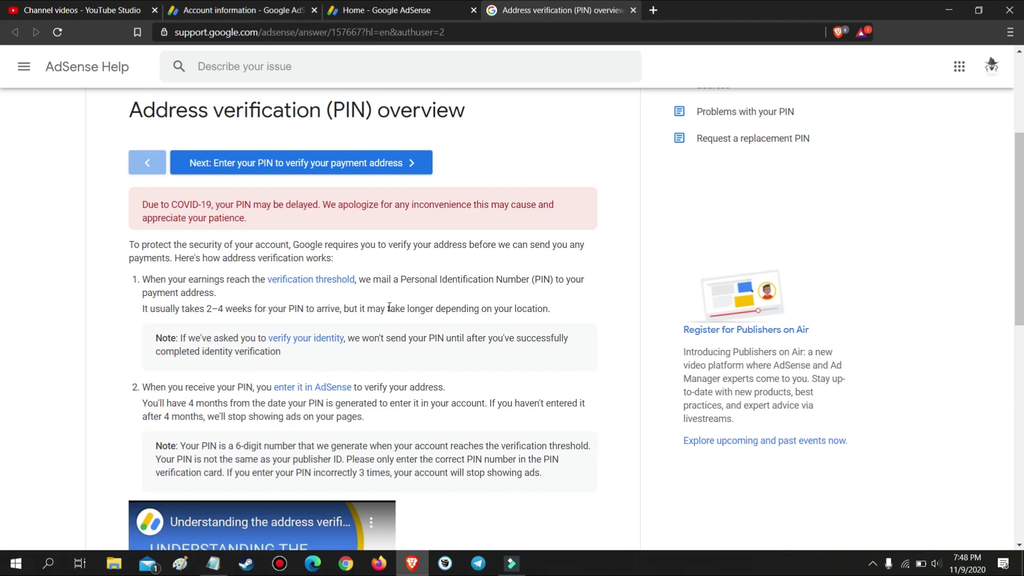
scroll(206, 319, "down", 2)
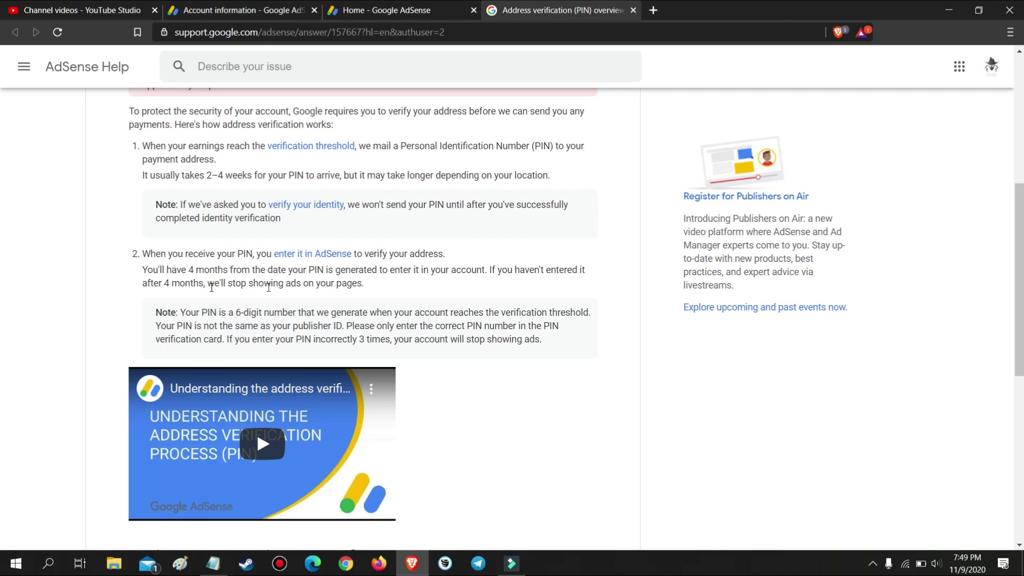
scroll(157, 288, "down", 1)
scroll(425, 284, "down", 3)
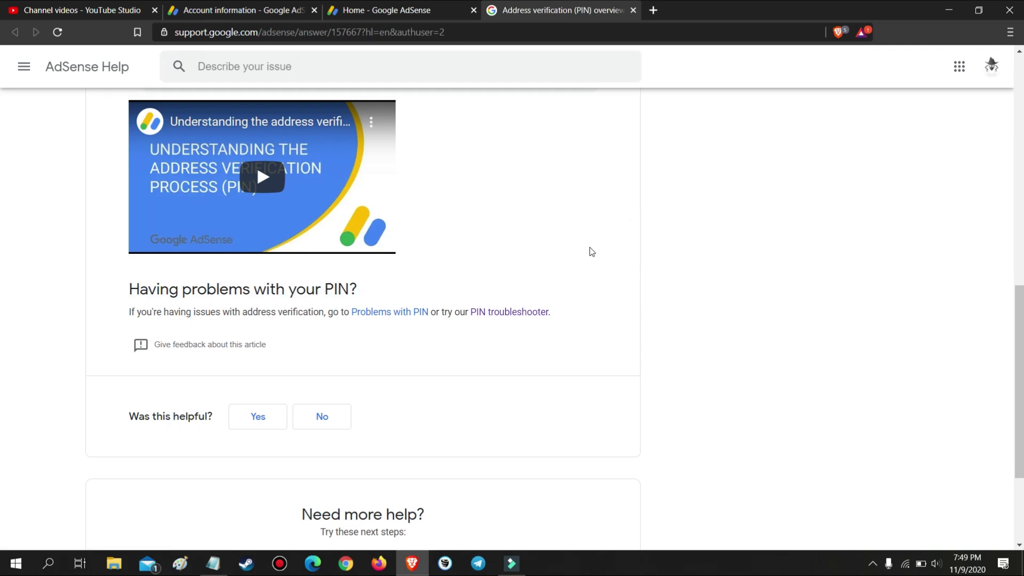
- Check the AdSense Home tab, then return to the article and open the PIN troubleshooter
left_click(505, 316)
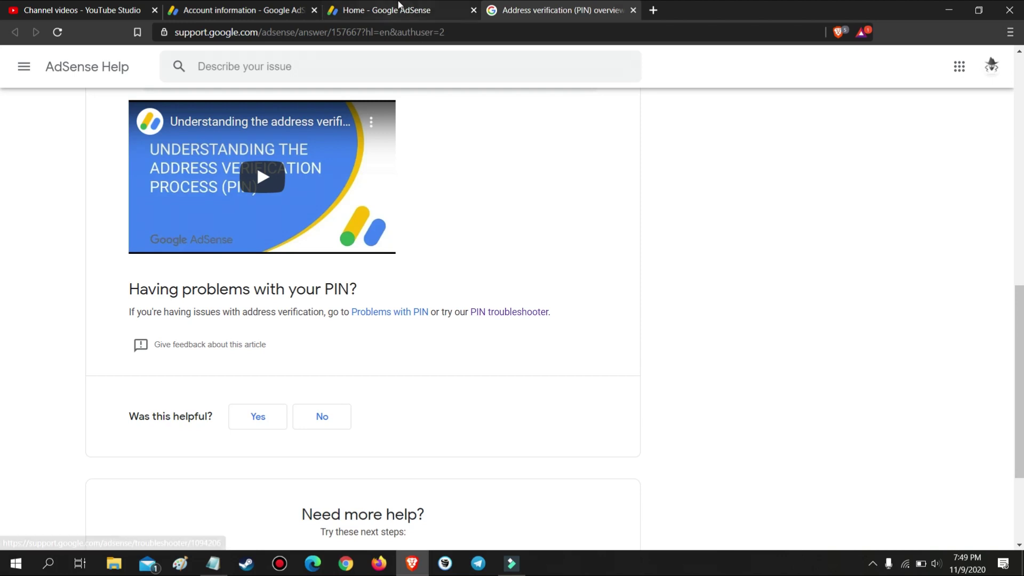
scroll(405, 379, "down", 1)
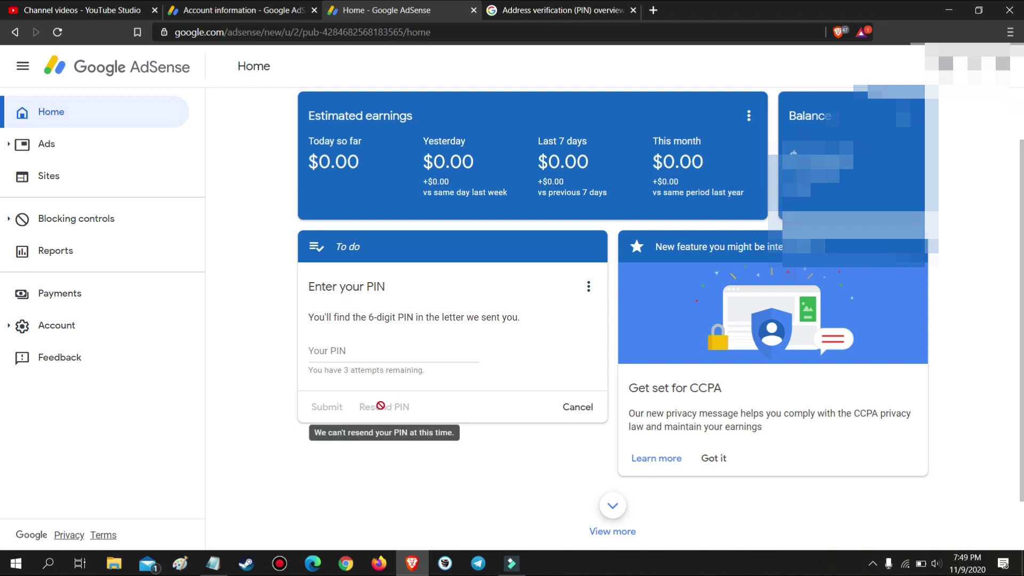
left_click(522, 11)
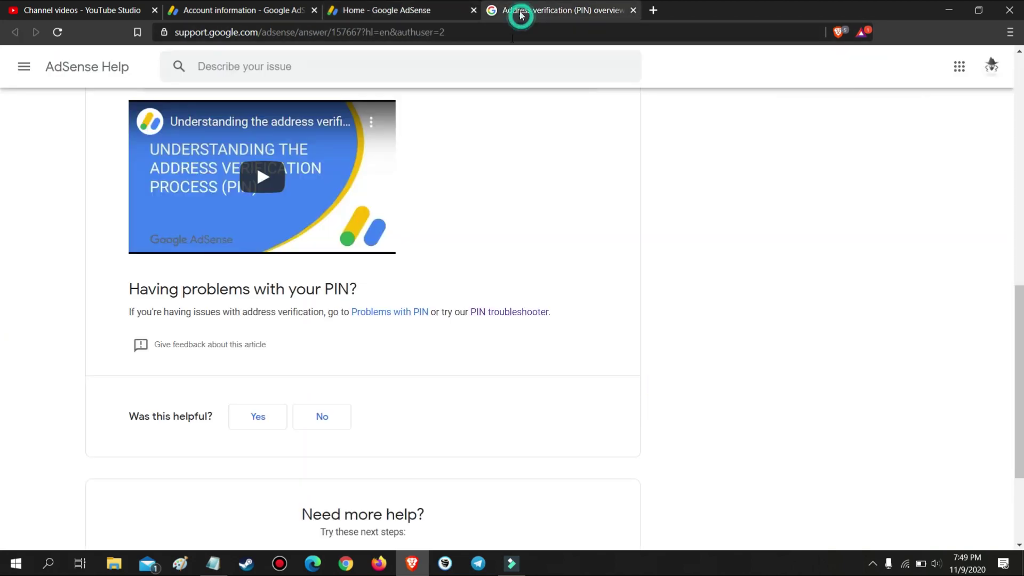
left_click(505, 315)
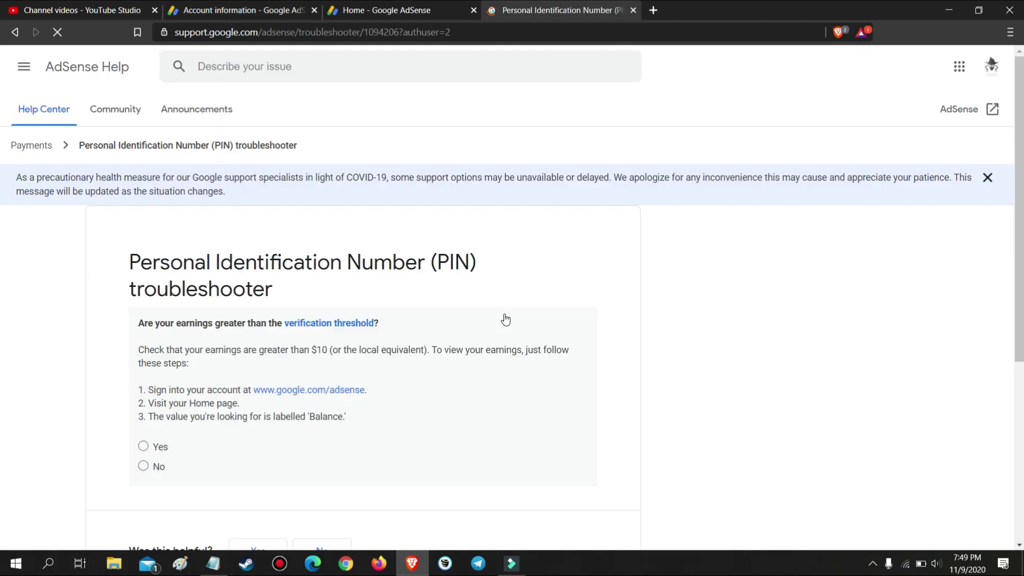
- Answer Yes to threshold, No to PIN received, Yes to three replacements, then open the contact form
scroll(505, 319, "down", 4)
scroll(485, 315, "up", 4)
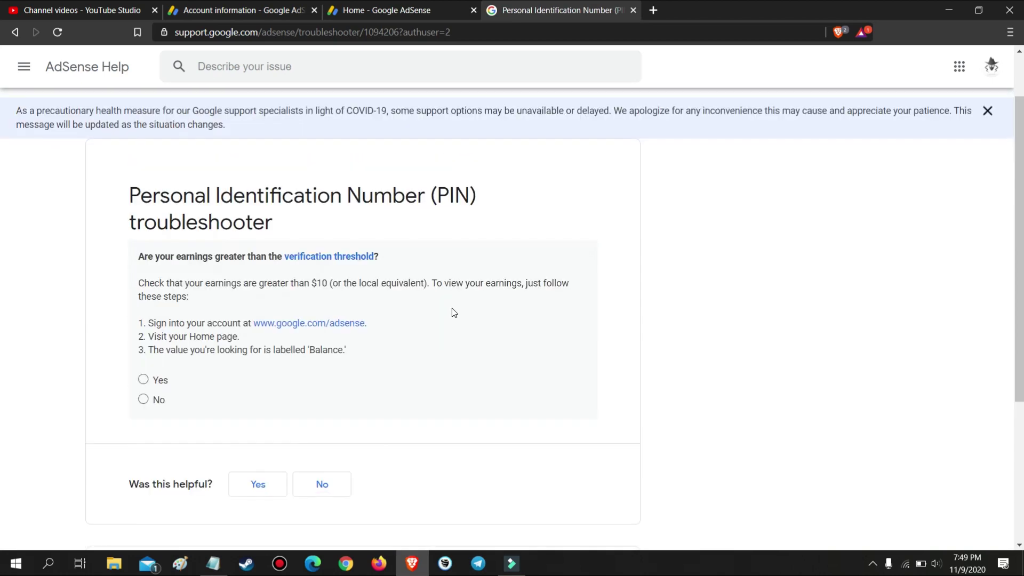
scroll(452, 313, "down", 3)
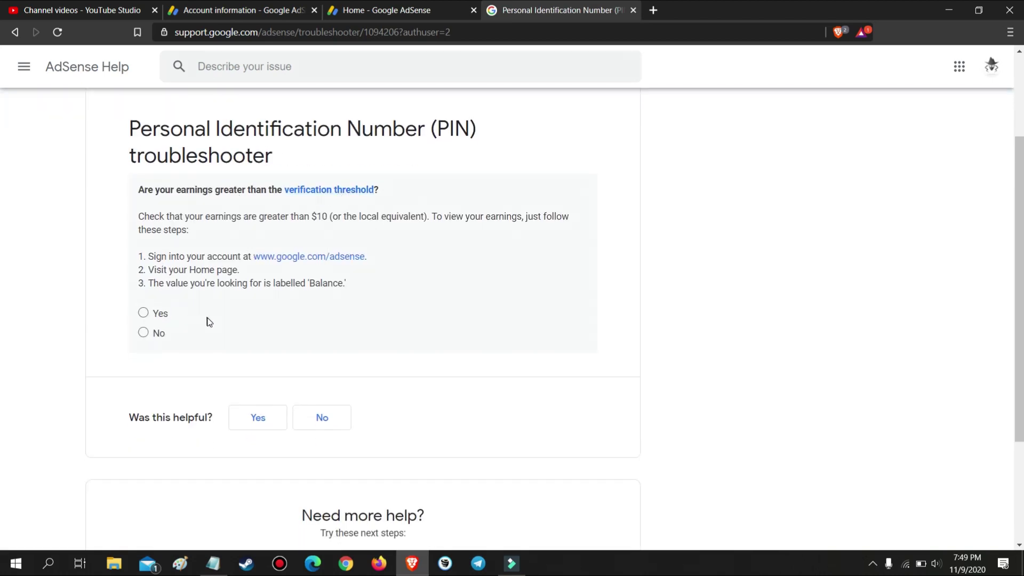
left_click(143, 312)
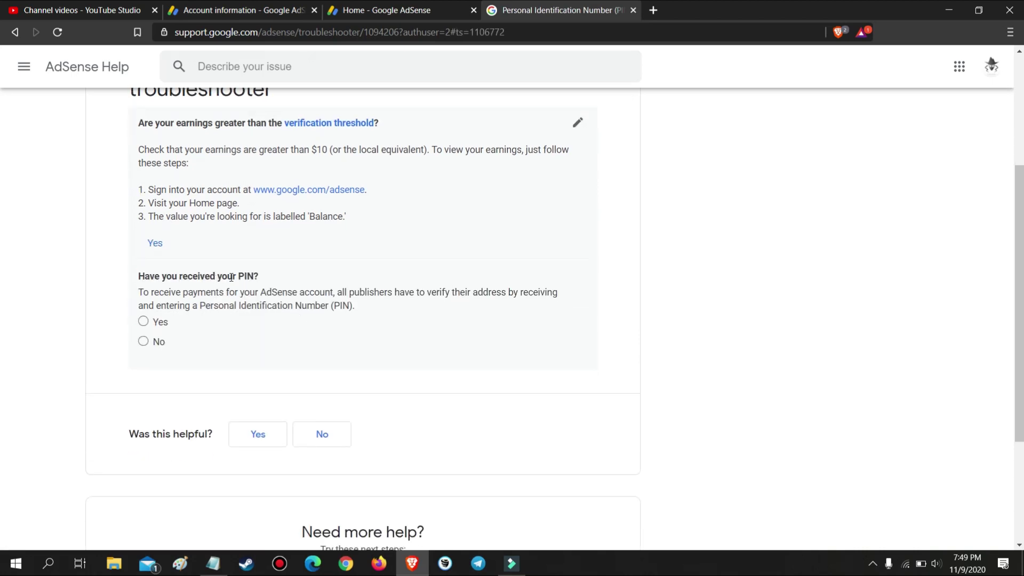
left_click(143, 341)
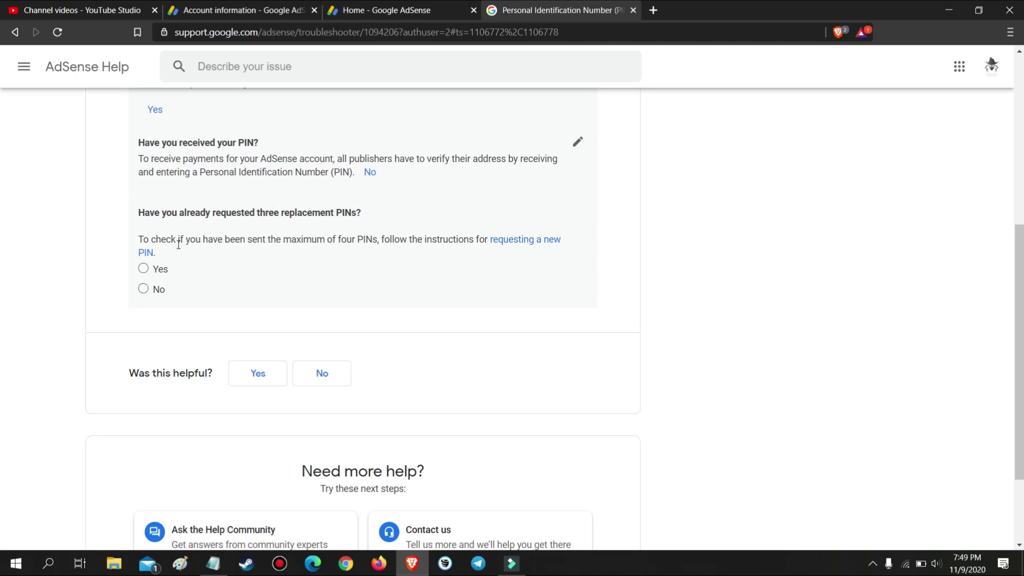
left_click(143, 269)
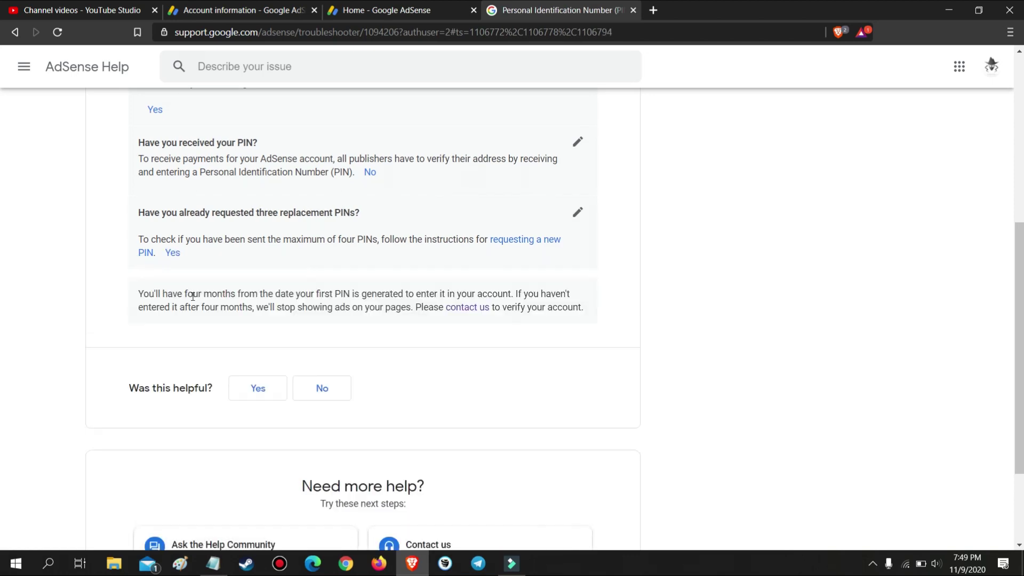
left_click_drag(140, 293, 588, 306)
left_click(469, 310)
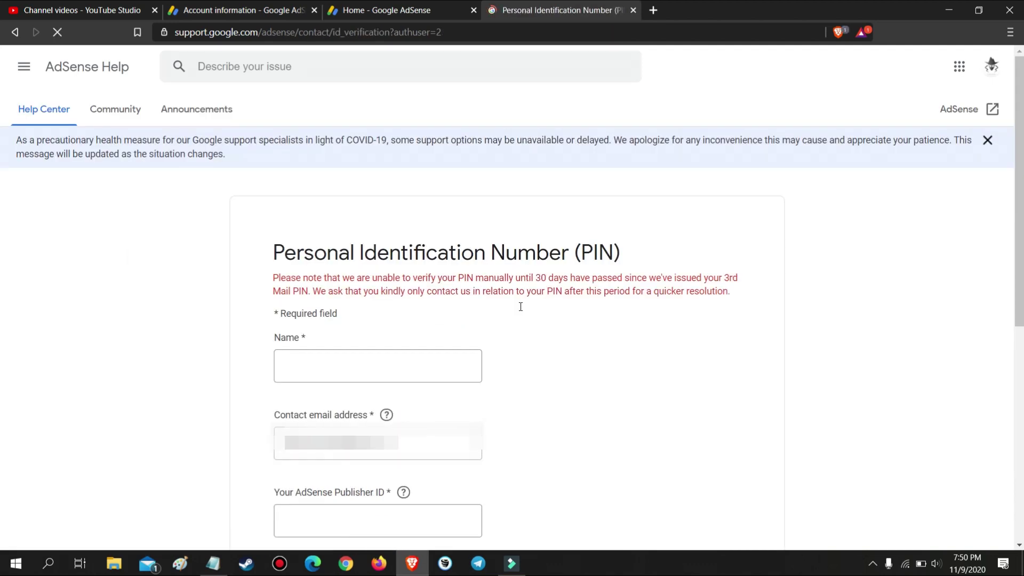
- Enter your name in the PIN form's Name field and move on to the Publisher ID field
scroll(503, 349, "down", 3)
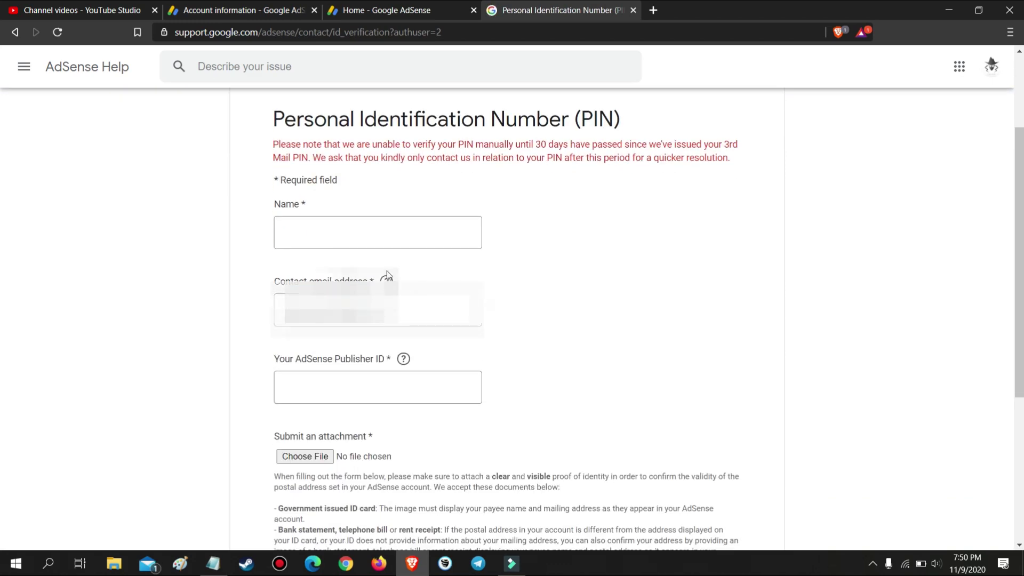
left_click(311, 381)
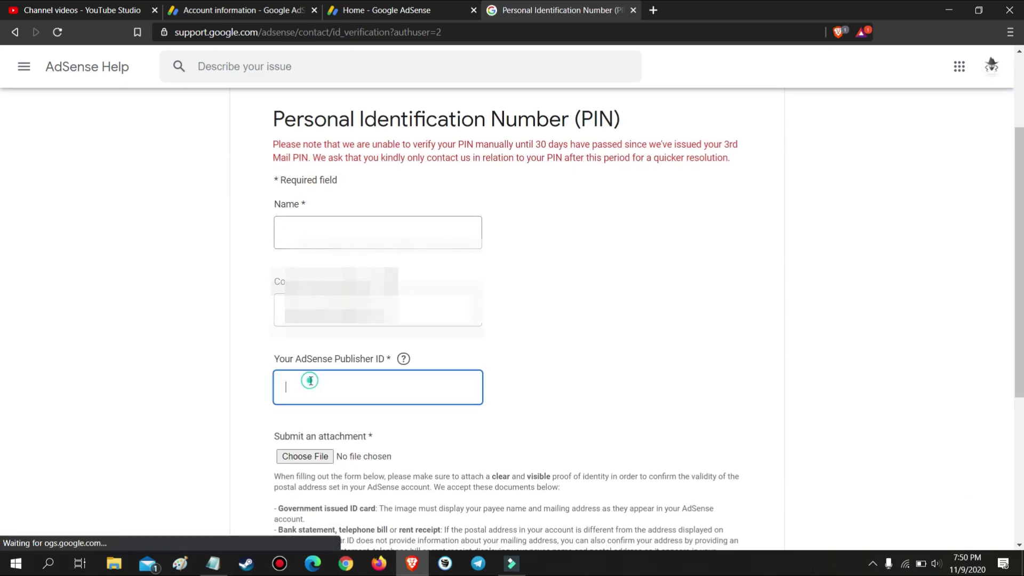
left_click(318, 229)
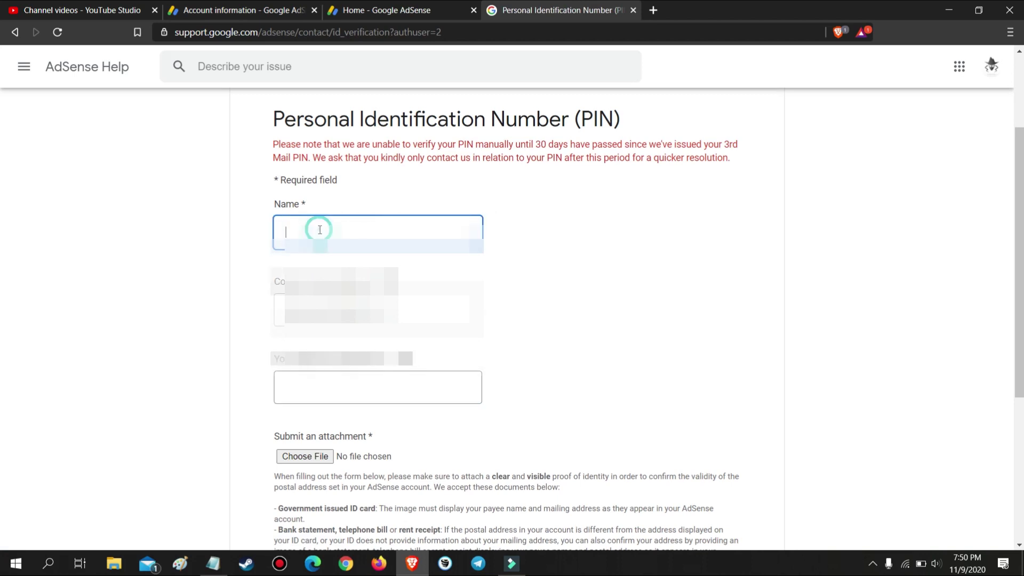
left_click(612, 245)
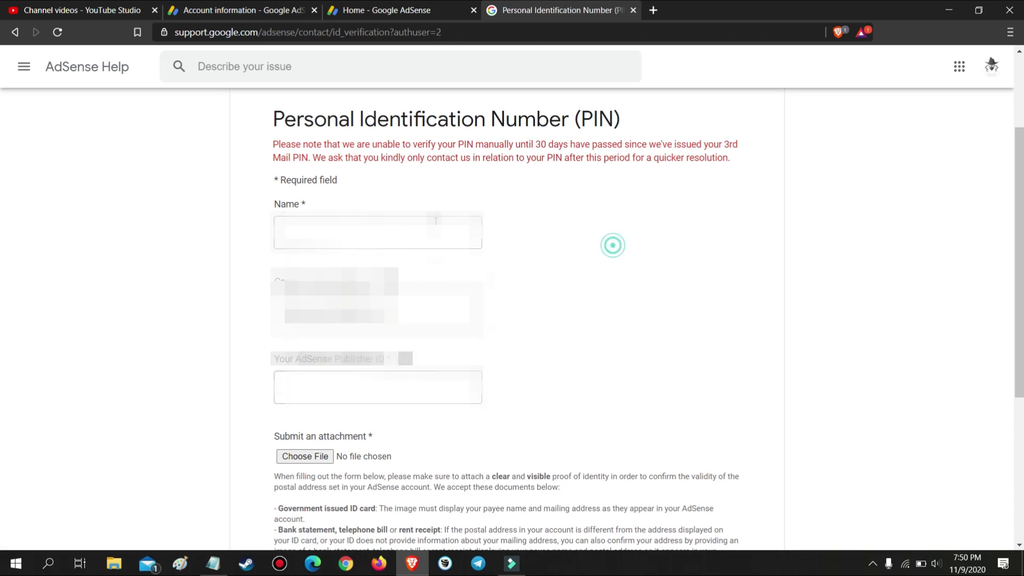
left_click(371, 222)
type("Jay")
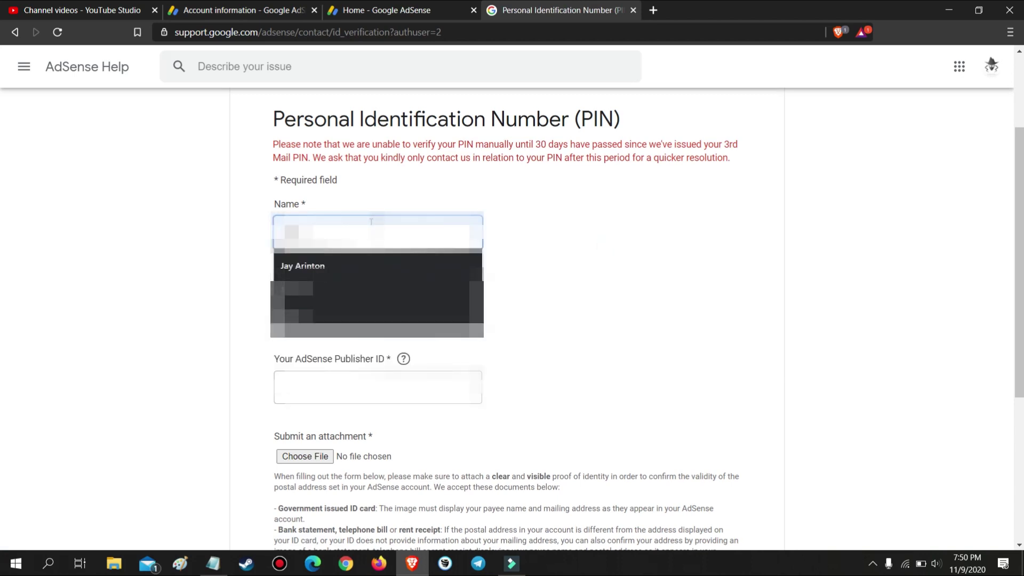
type("inton")
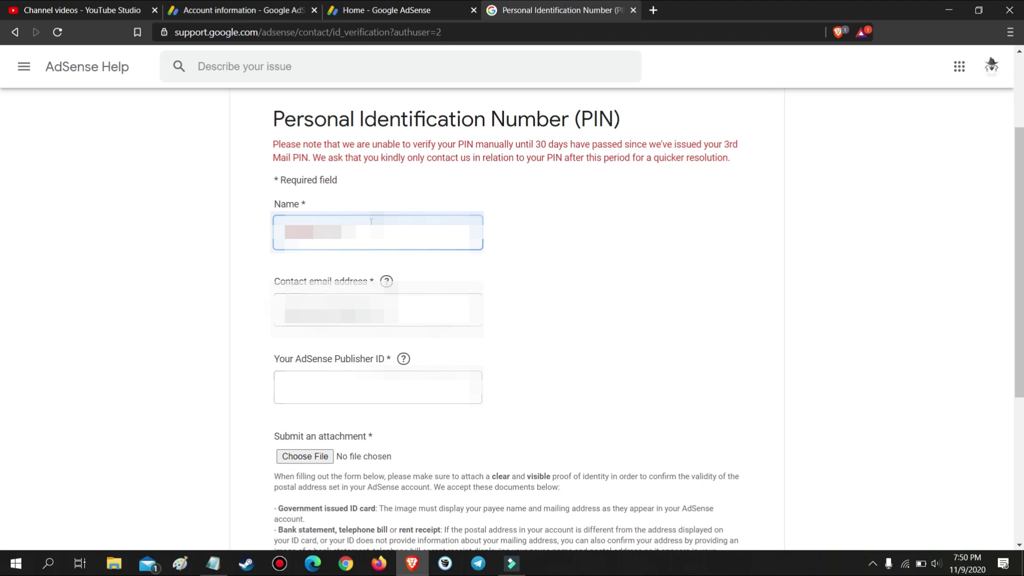
type("ro")
left_click(378, 387)
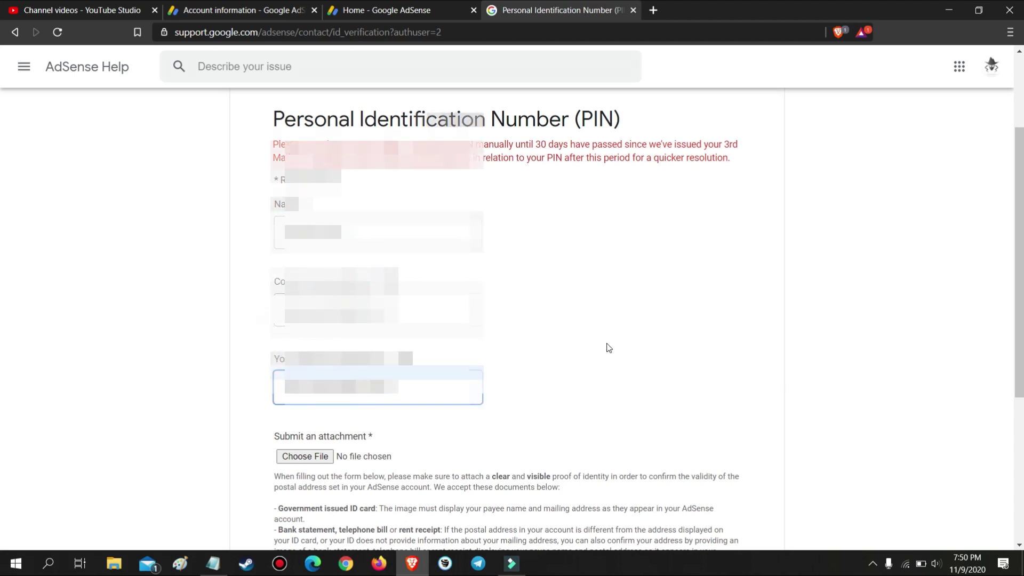
scroll(593, 347, "down", 1)
scroll(593, 348, "down", 1)
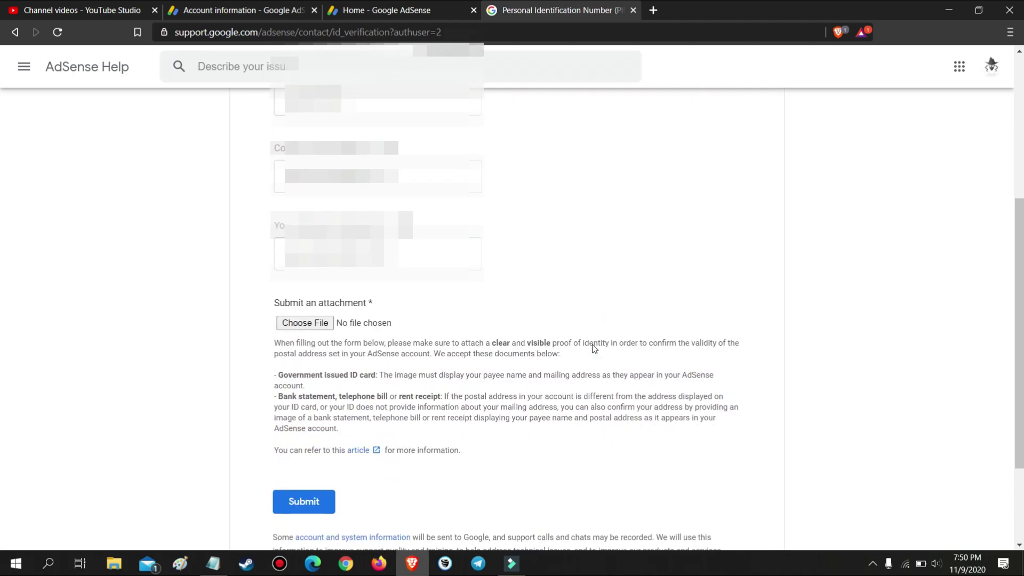
left_click(314, 324)
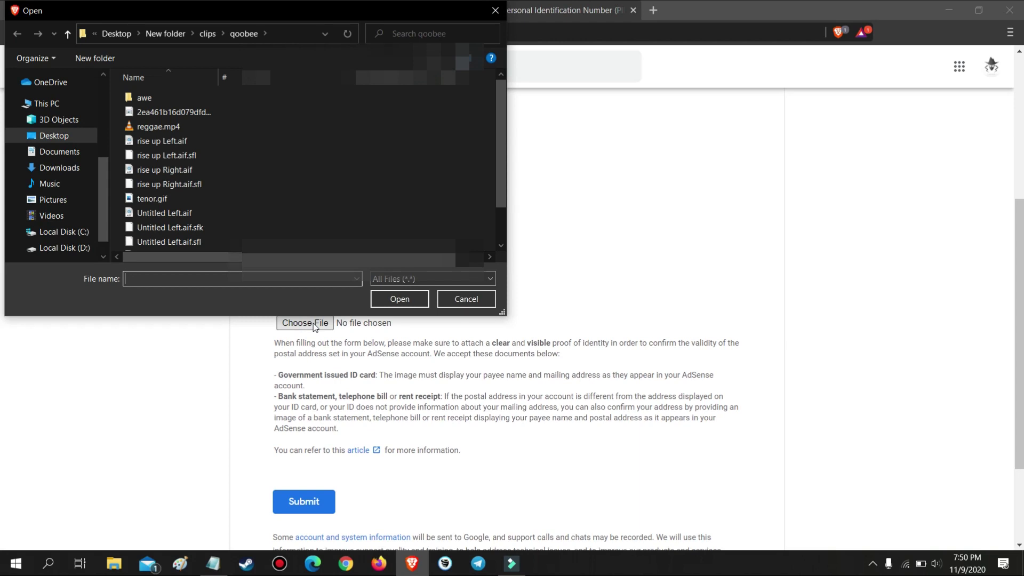
- Attach identification.jpg (152.7 kB) from the Desktop as the identity document
left_click(80, 136)
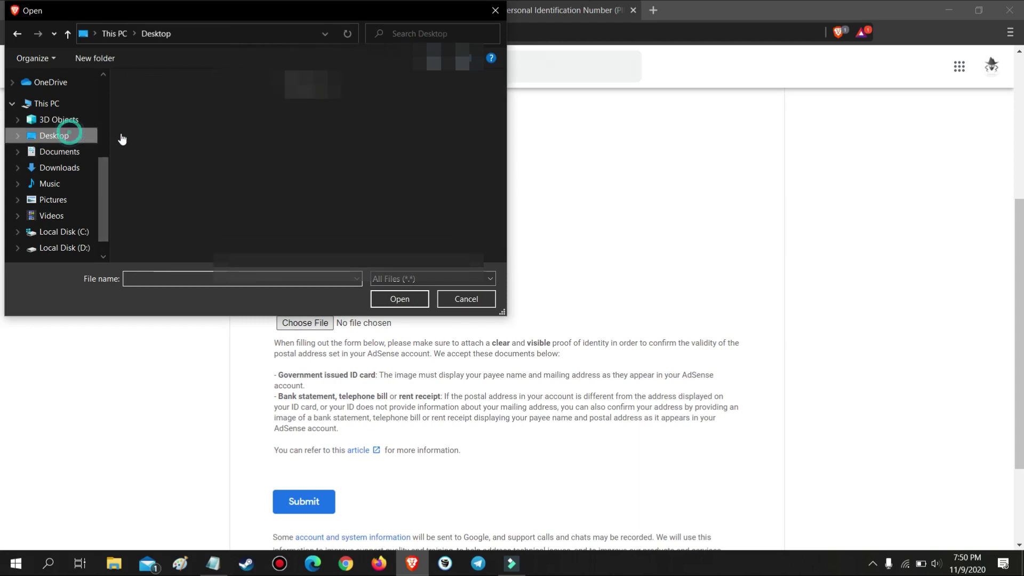
left_click_drag(501, 104, 499, 185)
left_click(235, 136)
double_click(236, 135)
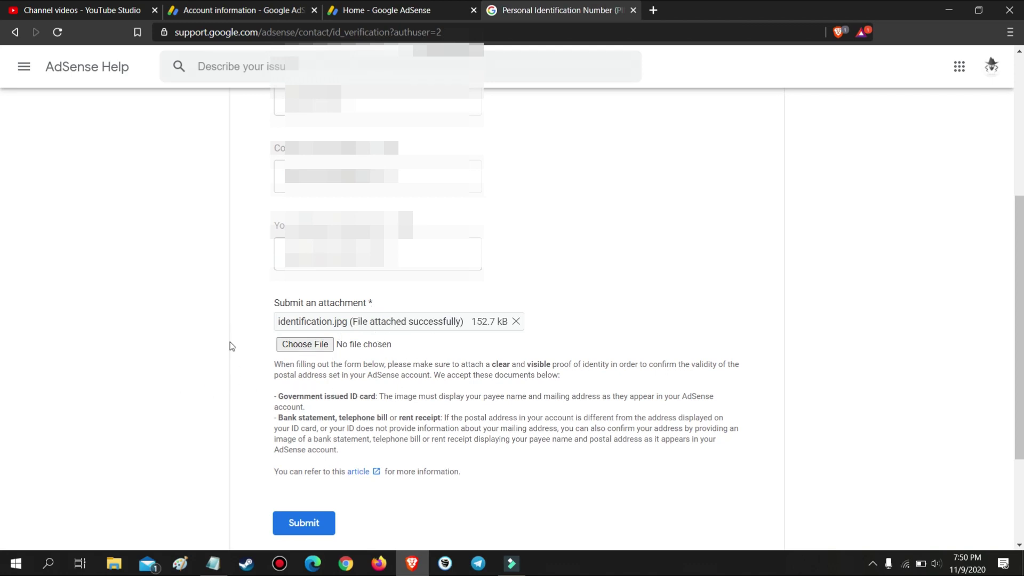
scroll(229, 340, "down", 1)
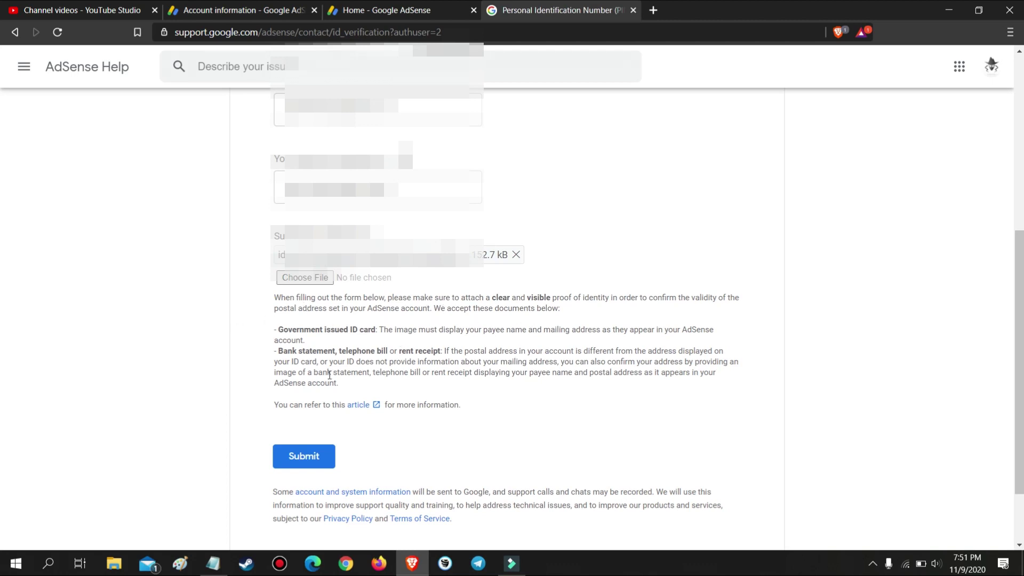
- Submit the PIN form and highlight the submission confirmation sentence
left_click(325, 462)
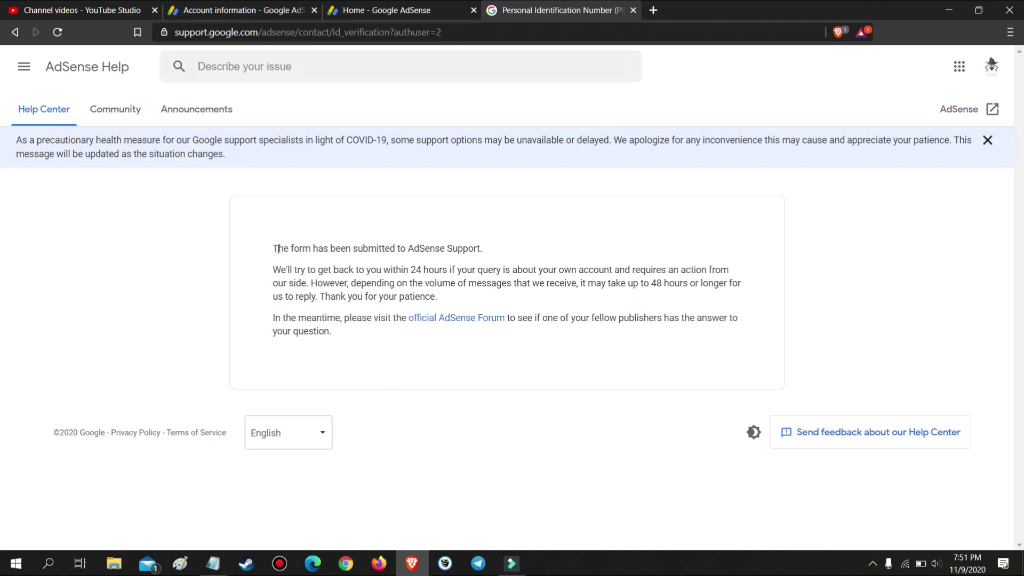
left_click_drag(274, 245, 489, 249)
- Highlight the expected reply time in reply.jpg and show the taskbar calendar date
left_click_drag(270, 269, 721, 304)
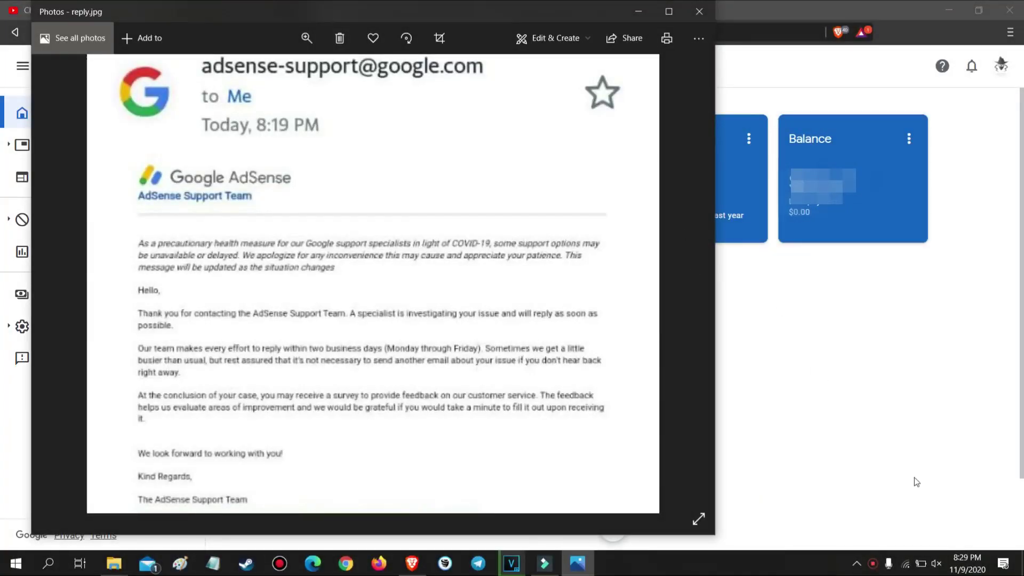
left_click(955, 563)
left_click(955, 564)
left_click(955, 563)
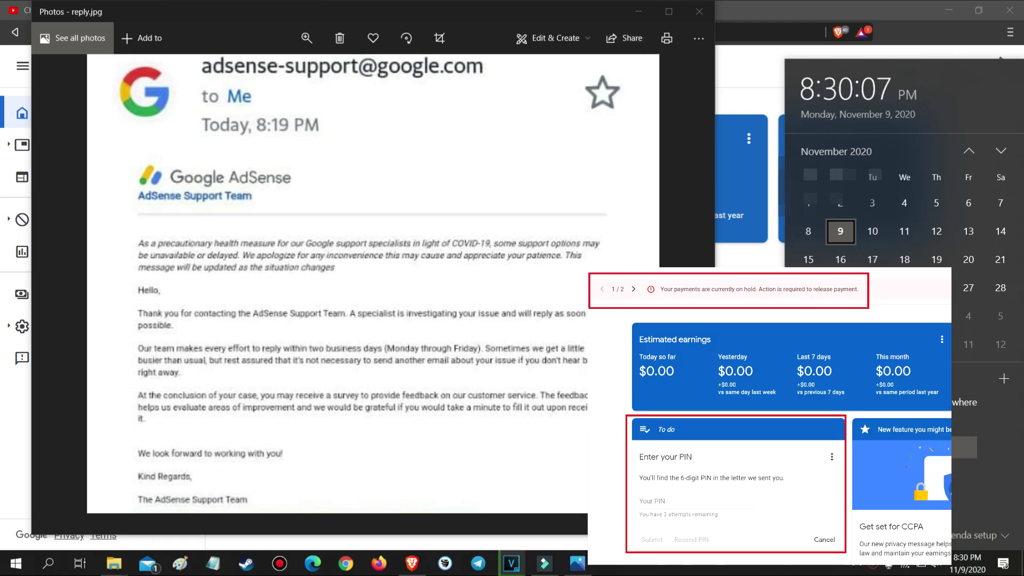
- Close the reply.jpg viewer and reload the AdSense Home page
left_click(639, 11)
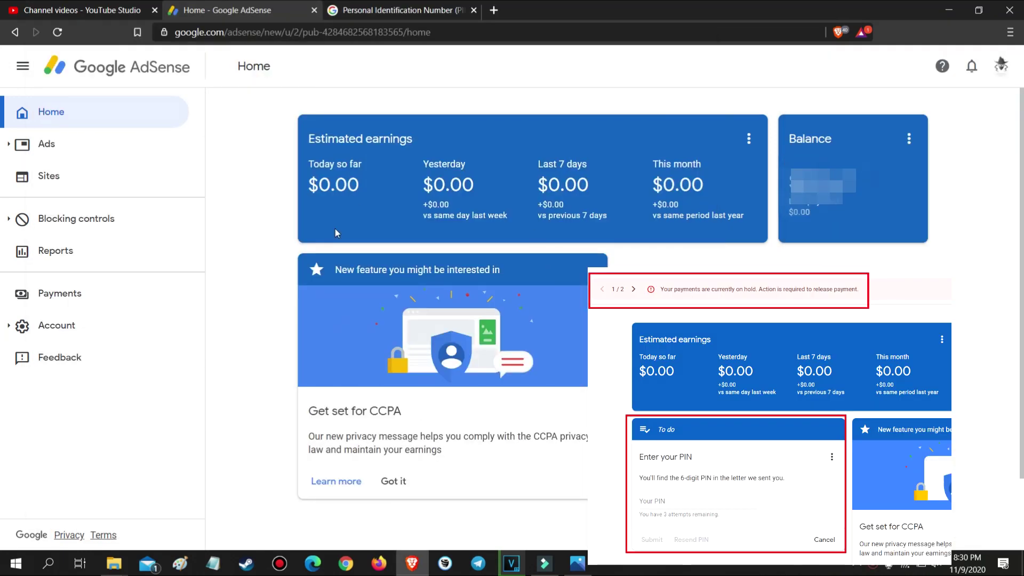
left_click(58, 30)
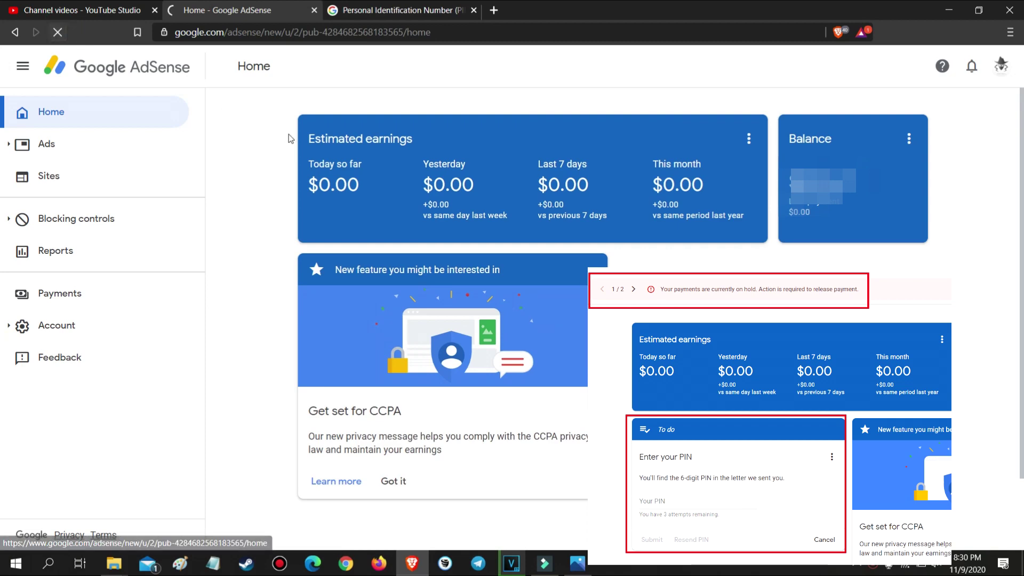